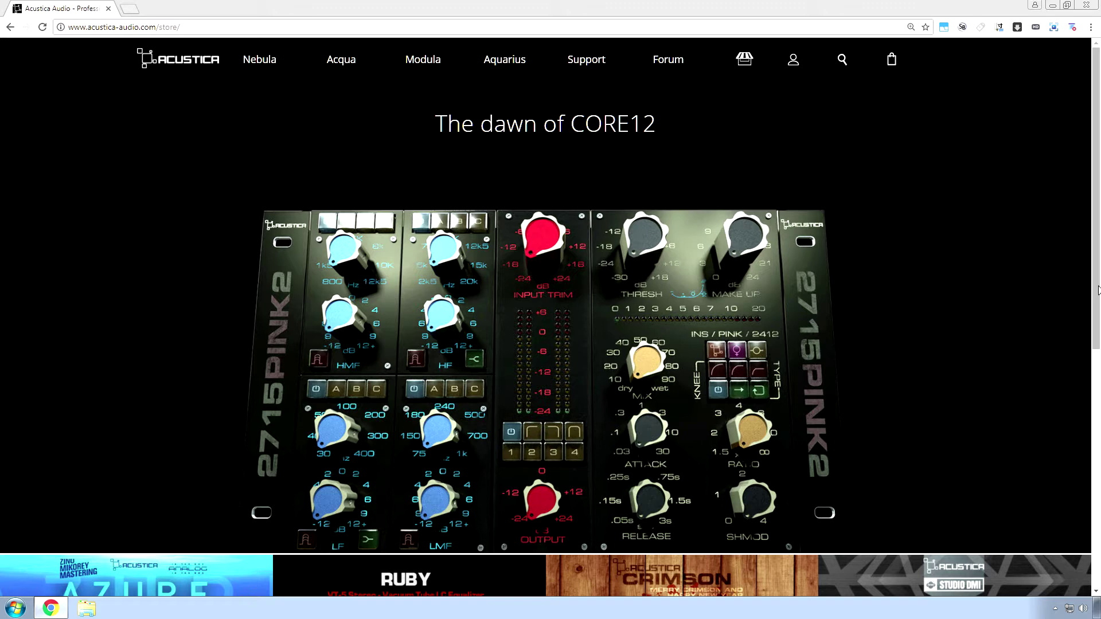
- Reveal the Login and Signup options under the account icon on the Acustica Audio site
{"action": "mouse_move", "coordinate": [794, 60]}
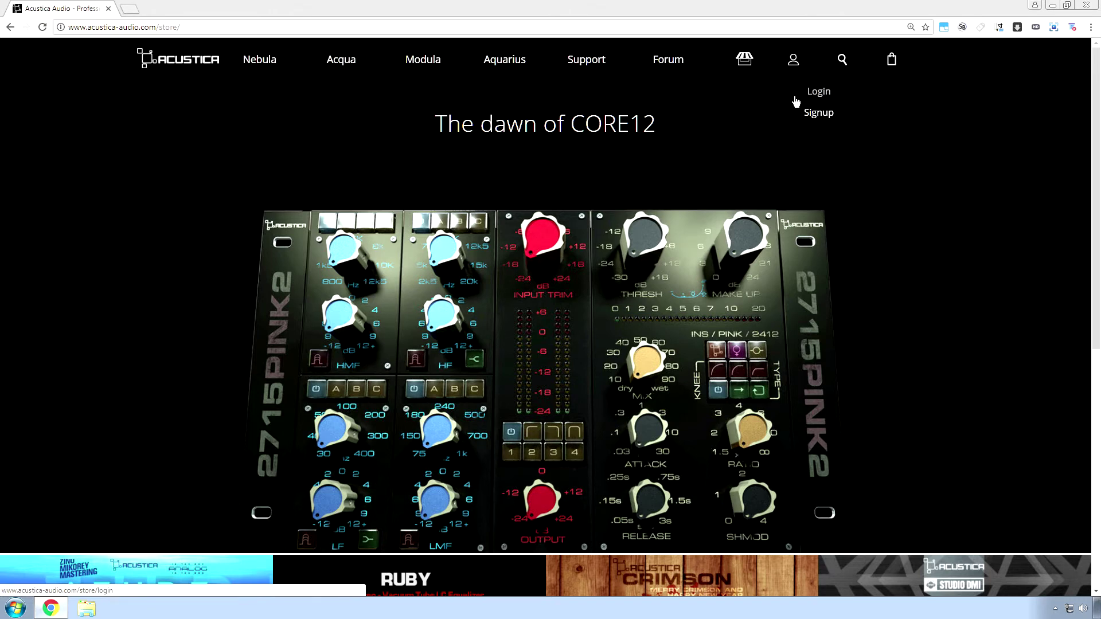
- Go to the Acustica Audio Registration page via Signup
{"action": "left_click", "coordinate": [818, 122]}
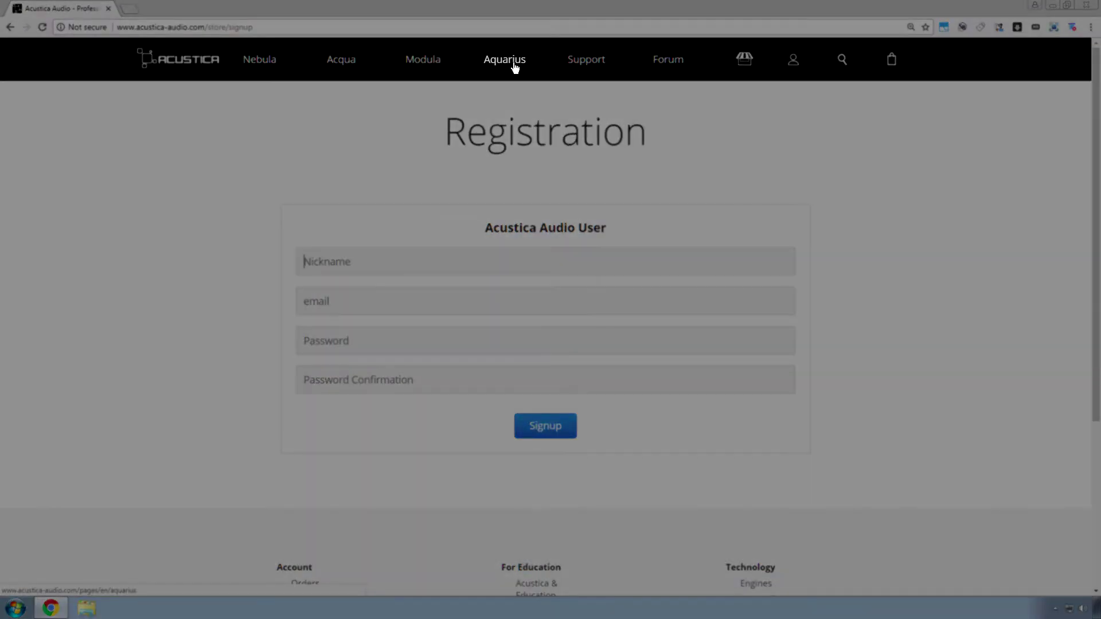
- Go to the Aquarius product page and scroll down to its Download links
{"action": "left_click", "coordinate": [514, 68]}
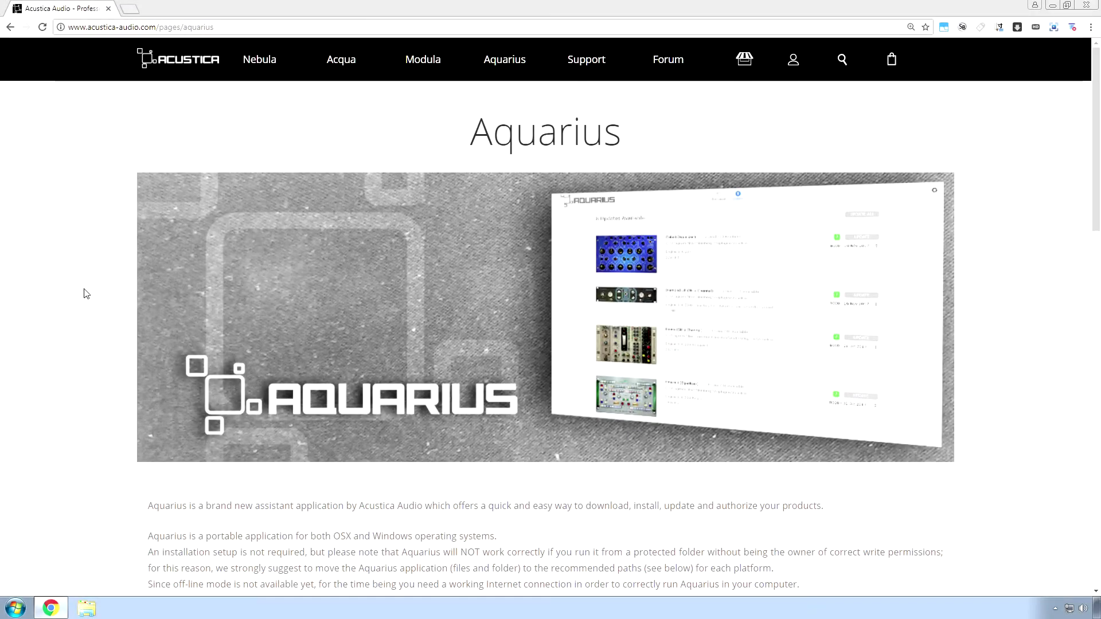
{"action": "scroll", "coordinate": [90, 295], "scroll_direction": "down", "scroll_amount": 5}
{"action": "scroll", "coordinate": [90, 295], "scroll_direction": "down", "scroll_amount": 2}
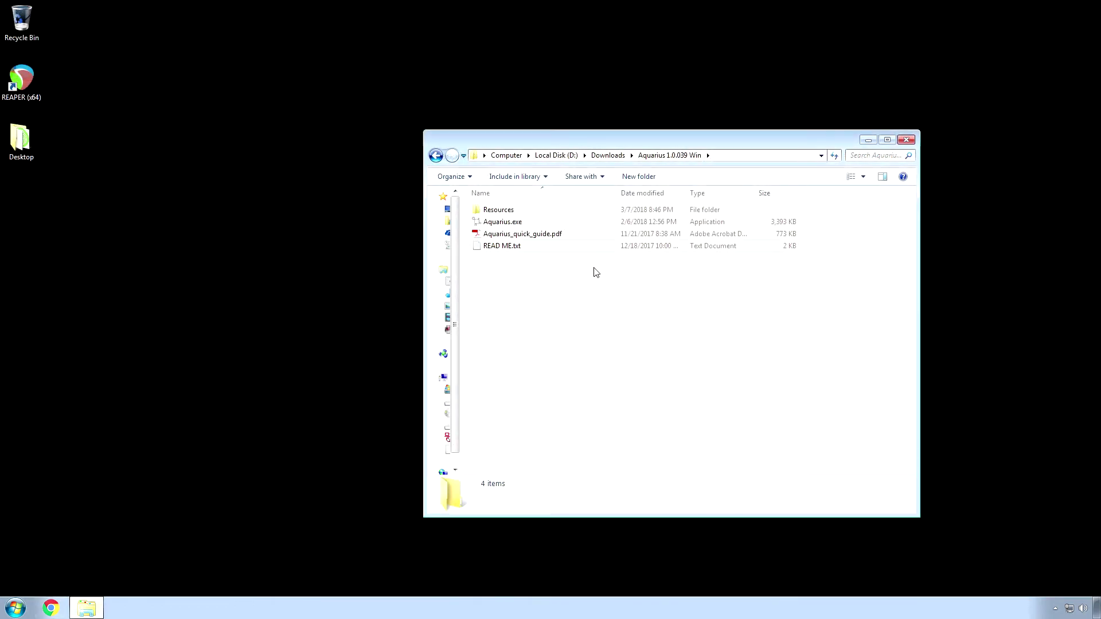
- Launch Aquarius.exe from the Aquarius 1.0.039 Win folder
{"action": "double_click", "coordinate": [512, 225]}
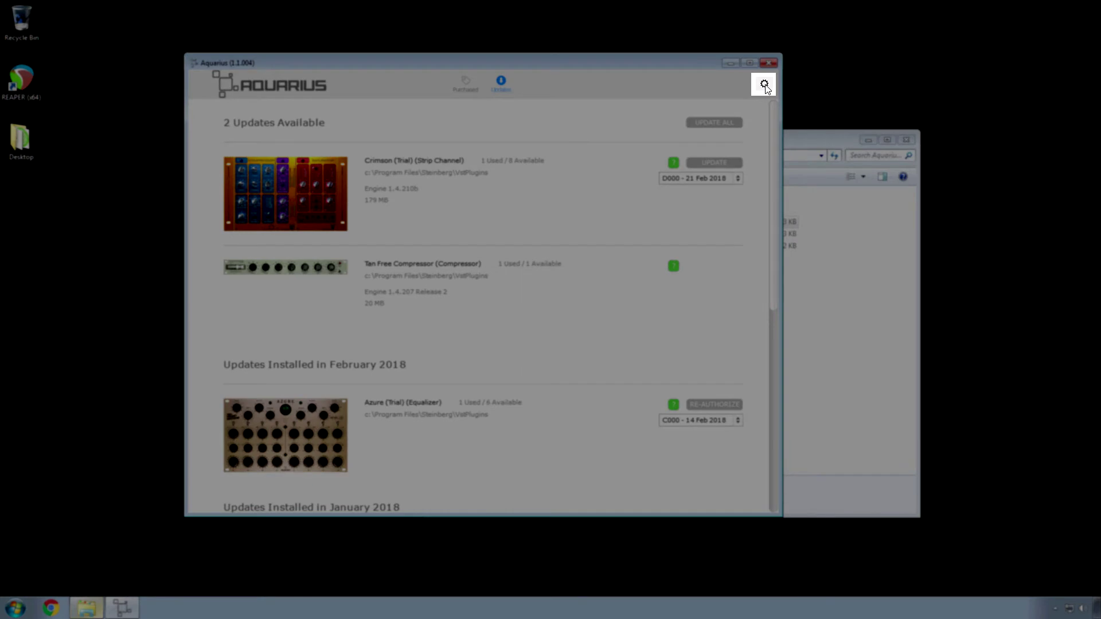
- In Aquarius Settings, review the VST2 installation paths, then go to the Coupons section
{"action": "left_click", "coordinate": [764, 86]}
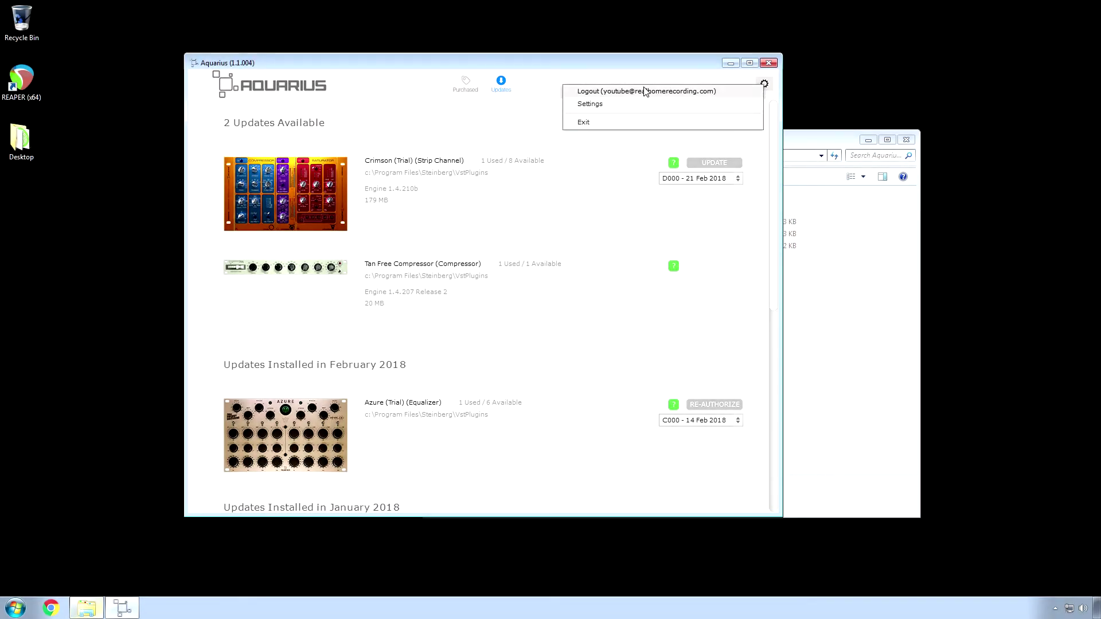
{"action": "left_click", "coordinate": [623, 105]}
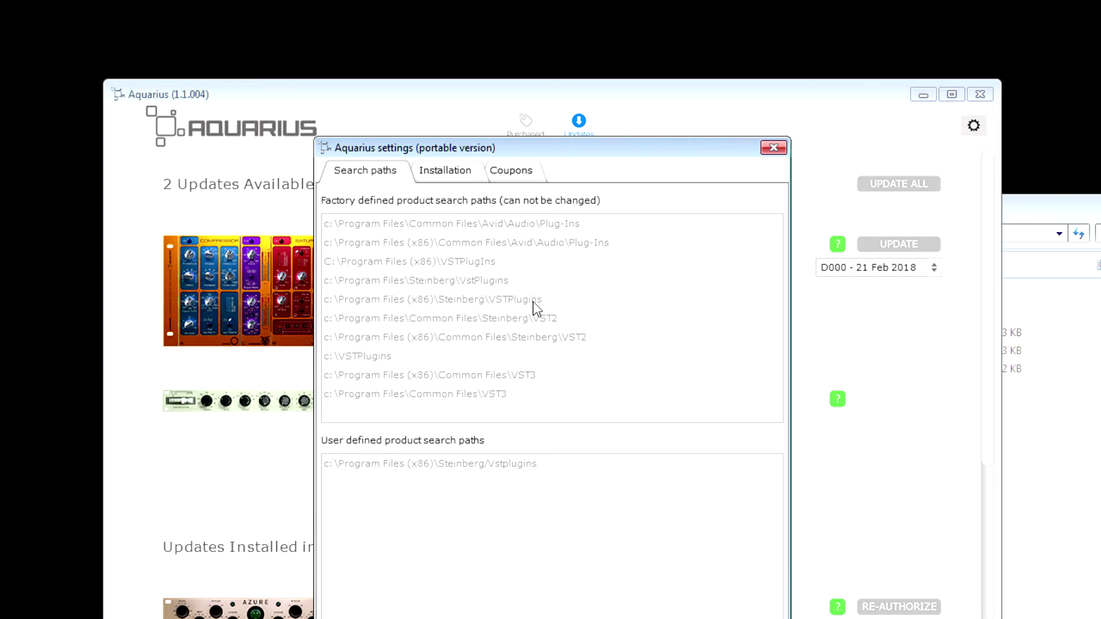
{"action": "left_click", "coordinate": [450, 174]}
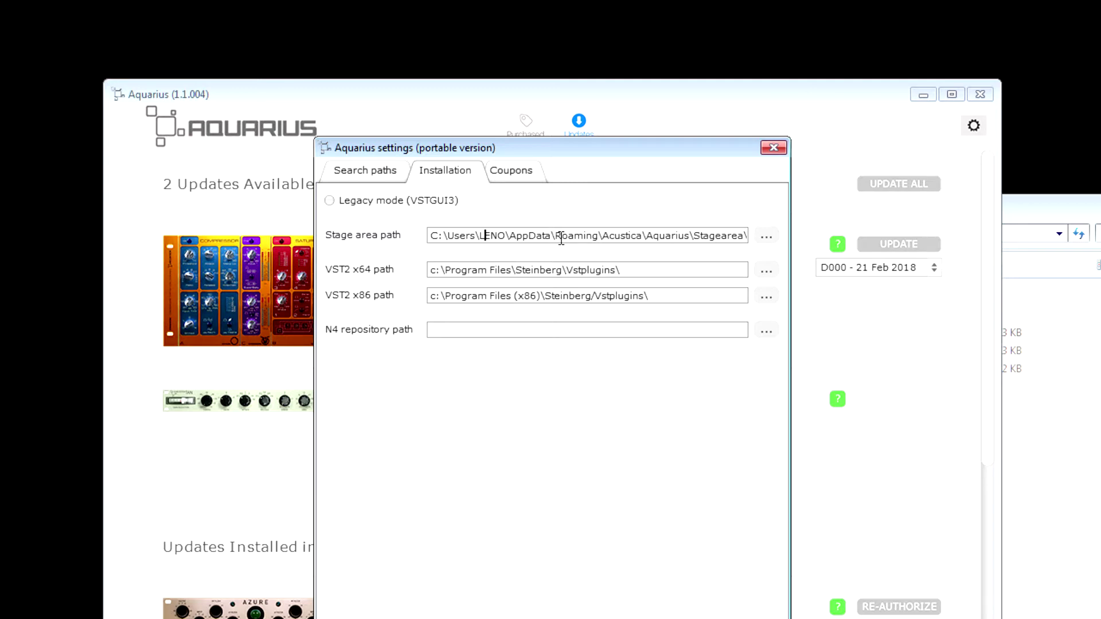
{"action": "left_click", "coordinate": [512, 172]}
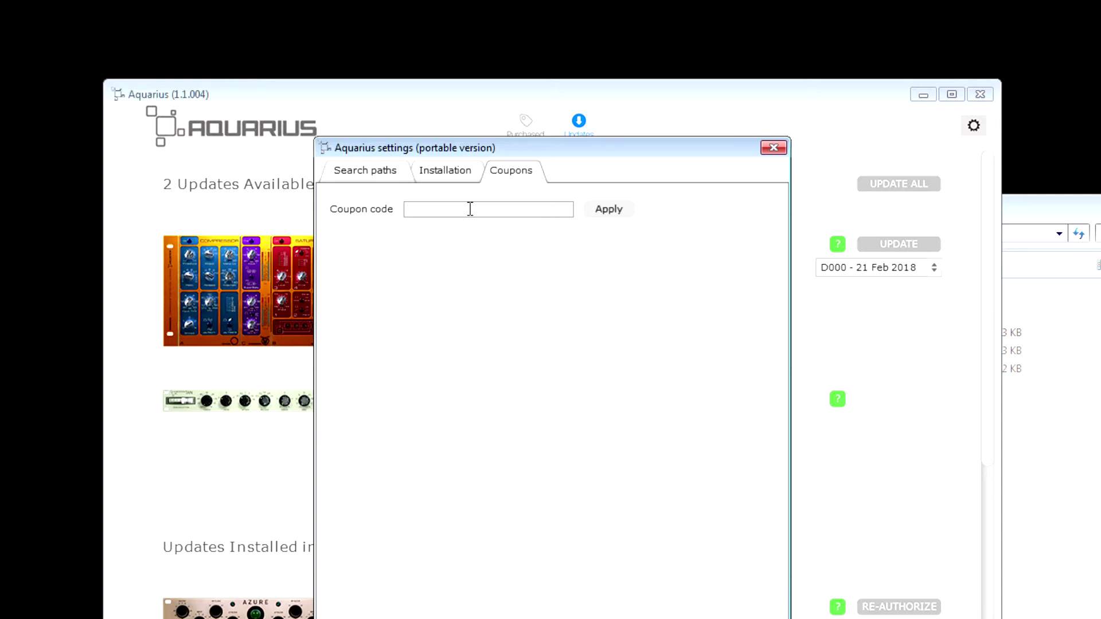
- Apply coupon code LASTTRIALS and accept the success confirmation
{"action": "type", "text": "LASTTRIALS"}
{"action": "left_click", "coordinate": [617, 212]}
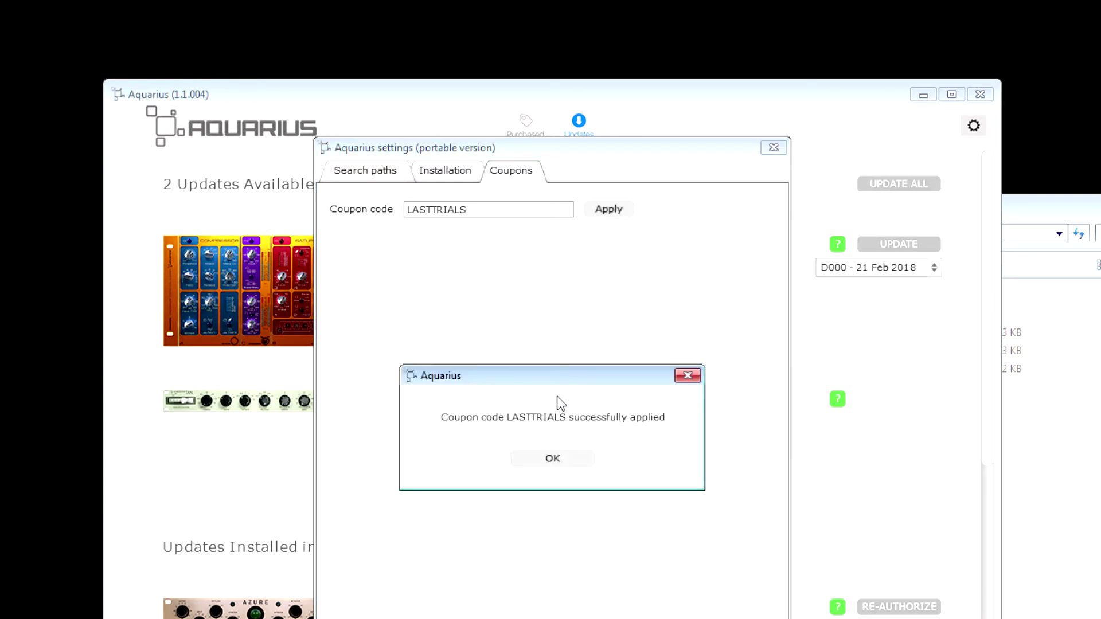
{"action": "left_click", "coordinate": [554, 462]}
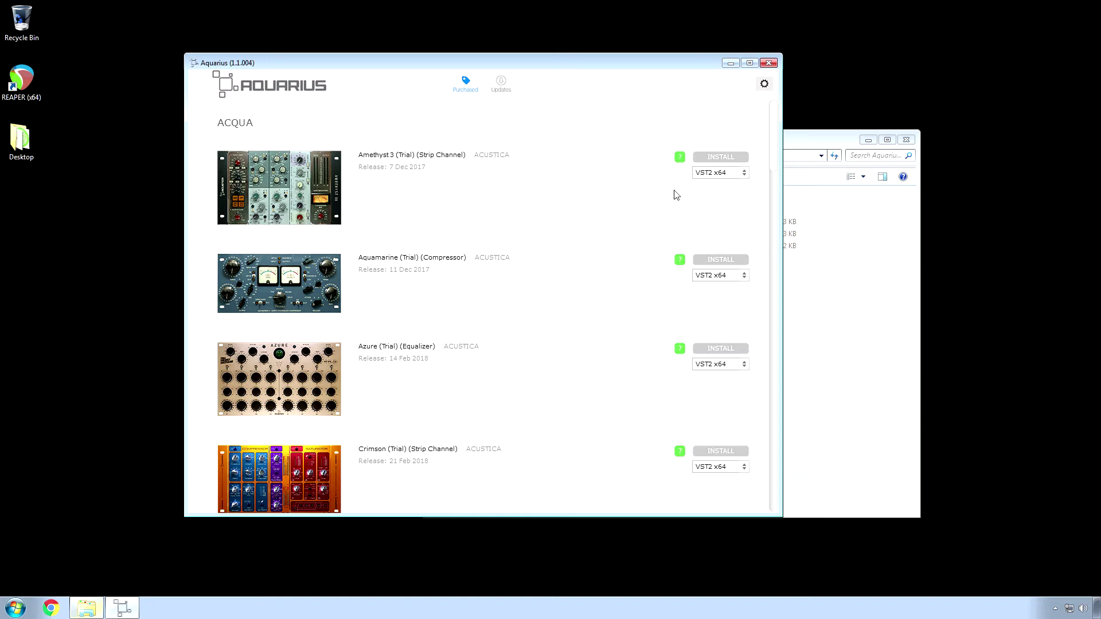
- Log out through the gear menu and sign back in with the saved credentials
{"action": "left_click", "coordinate": [764, 84]}
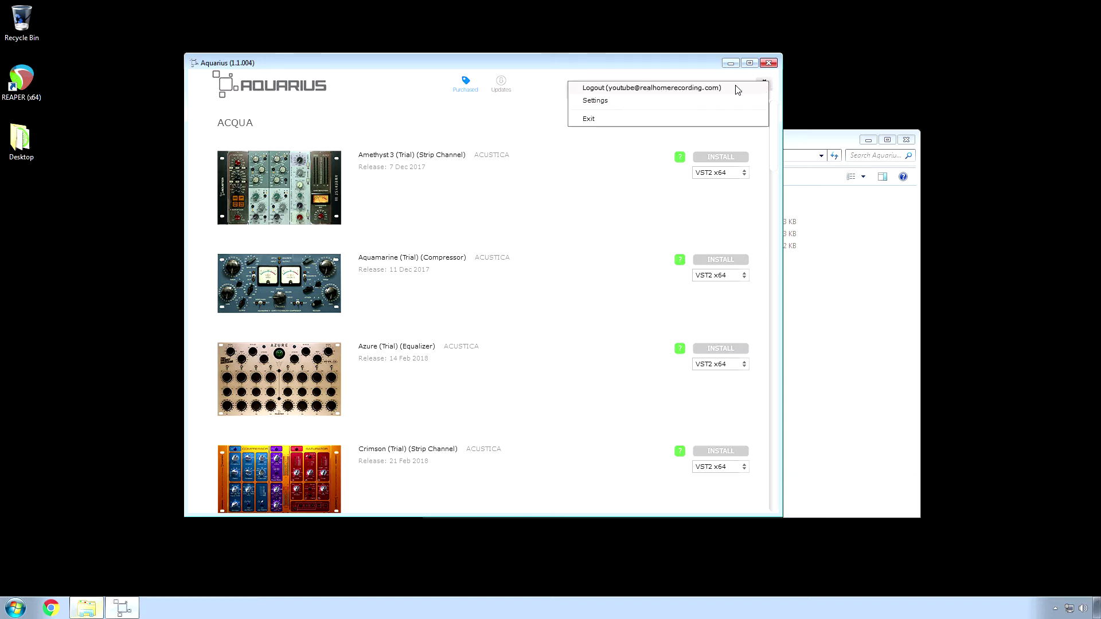
{"action": "left_click", "coordinate": [621, 93]}
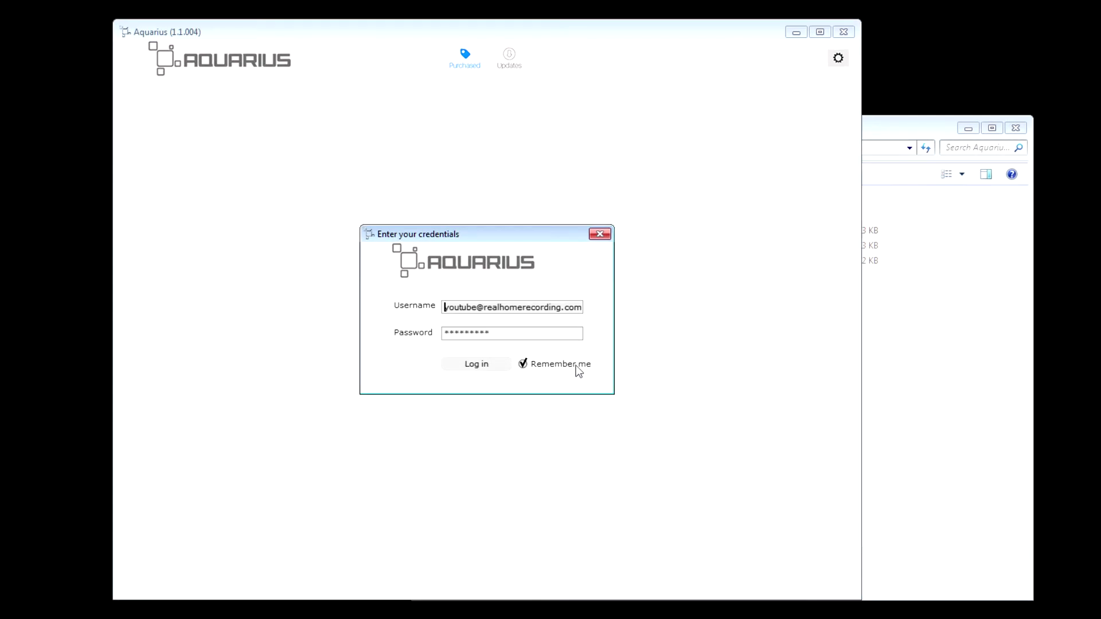
{"action": "left_click", "coordinate": [485, 368]}
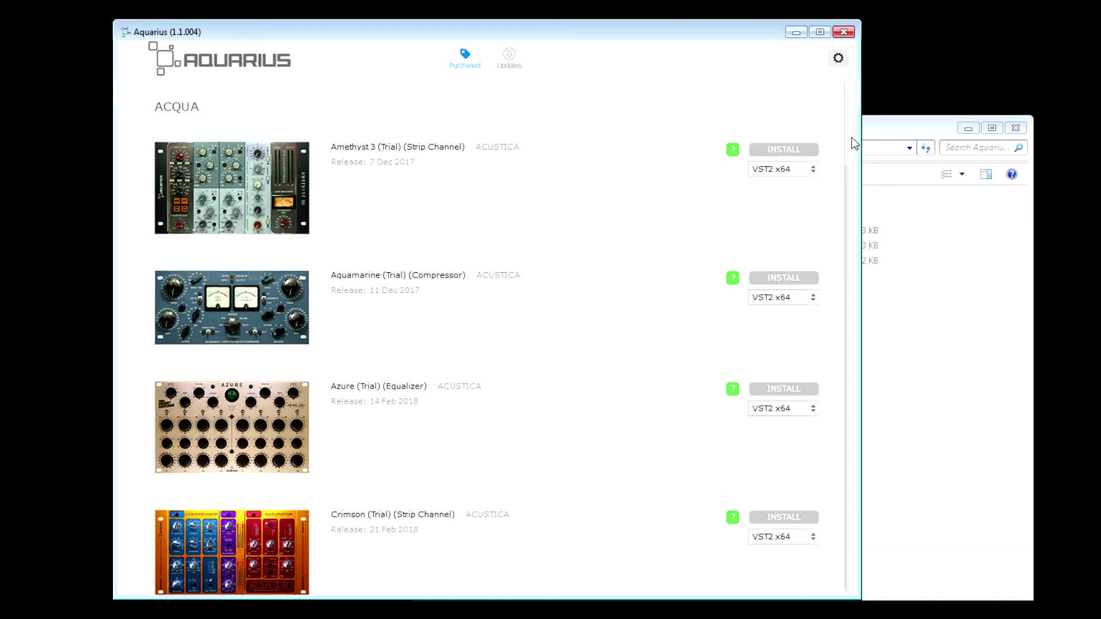
- Scroll the Purchased list past Lime Strip and Magenta down to Pink2 (Trial) Strip Channel
{"action": "scroll", "coordinate": [852, 136], "scroll_direction": "down", "scroll_amount": 3}
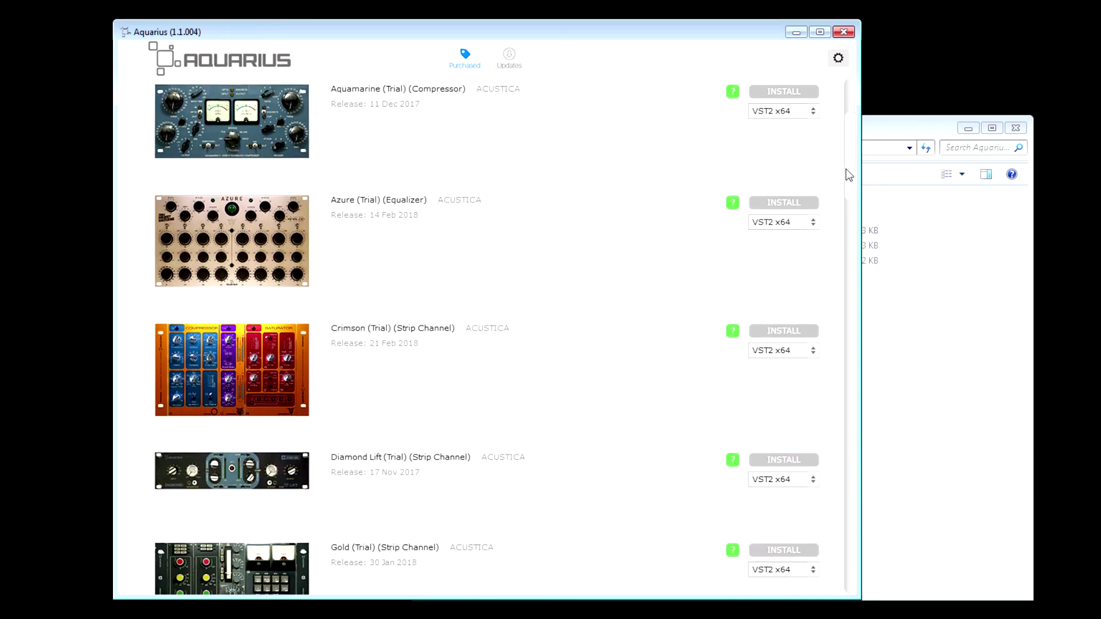
{"action": "scroll", "coordinate": [846, 170], "scroll_direction": "down", "scroll_amount": 4}
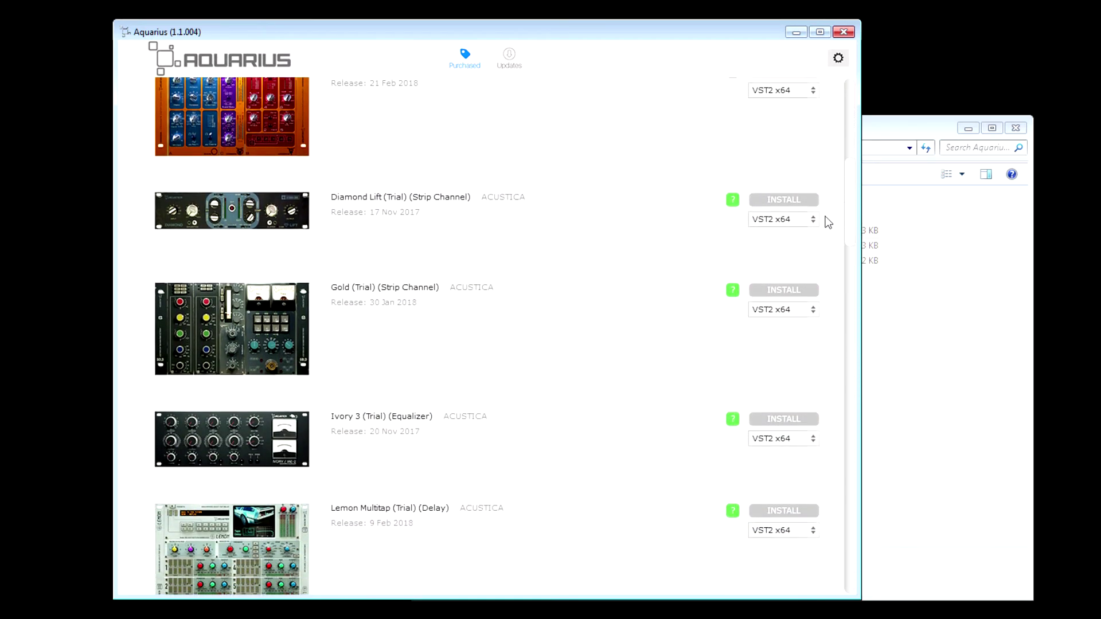
{"action": "scroll", "coordinate": [828, 223], "scroll_direction": "down", "scroll_amount": 5}
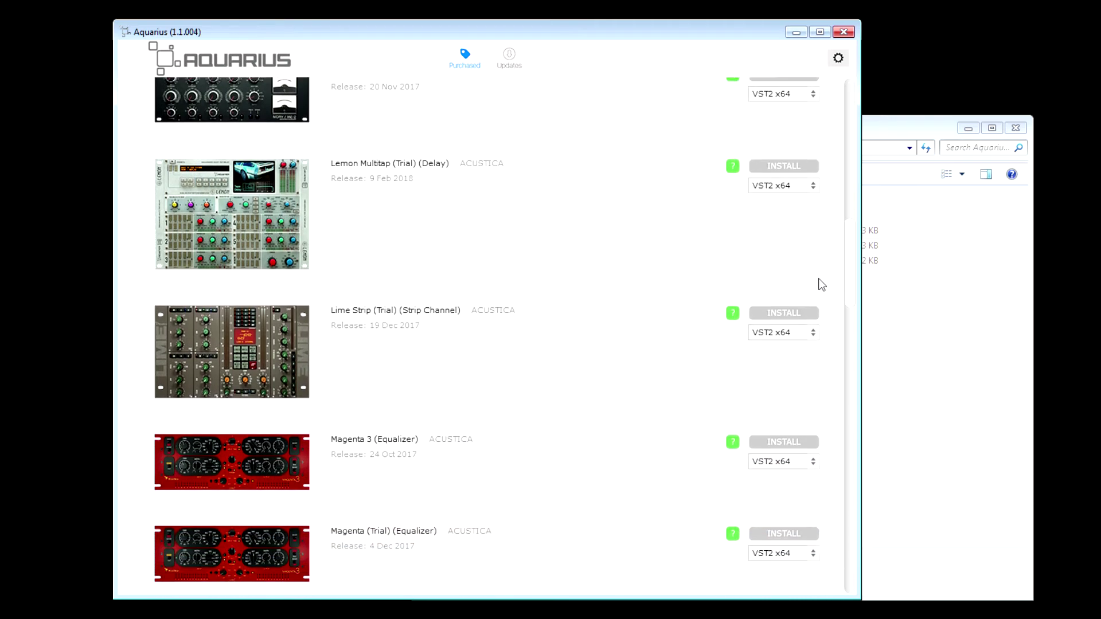
{"action": "scroll", "coordinate": [819, 298], "scroll_direction": "down", "scroll_amount": 3}
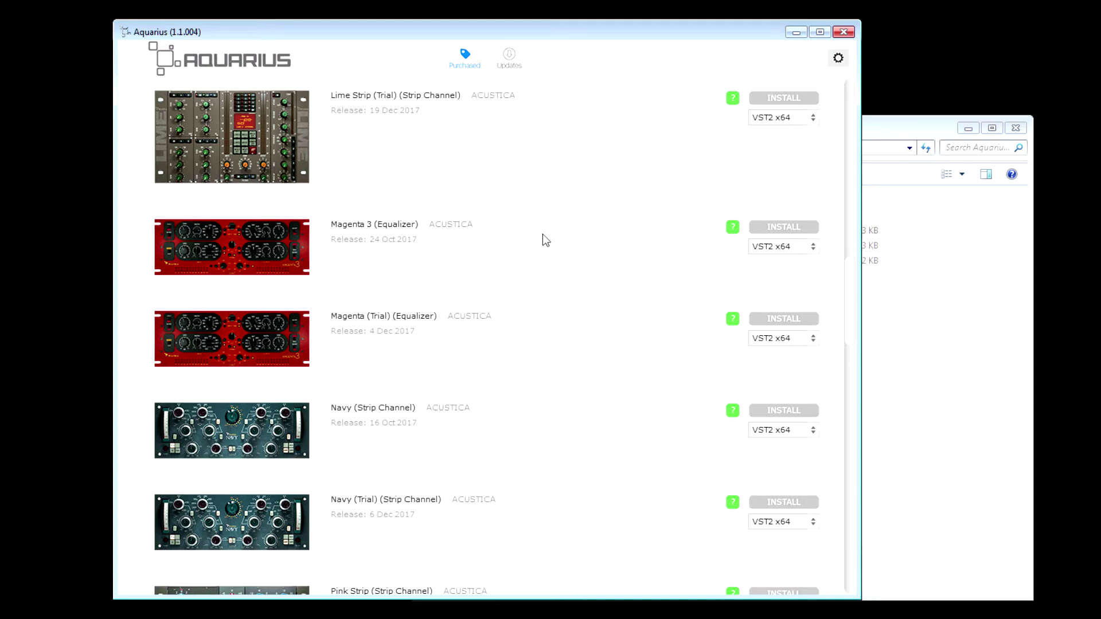
{"action": "scroll", "coordinate": [851, 311], "scroll_direction": "down", "scroll_amount": 1}
{"action": "scroll", "coordinate": [851, 311], "scroll_direction": "down", "scroll_amount": 2}
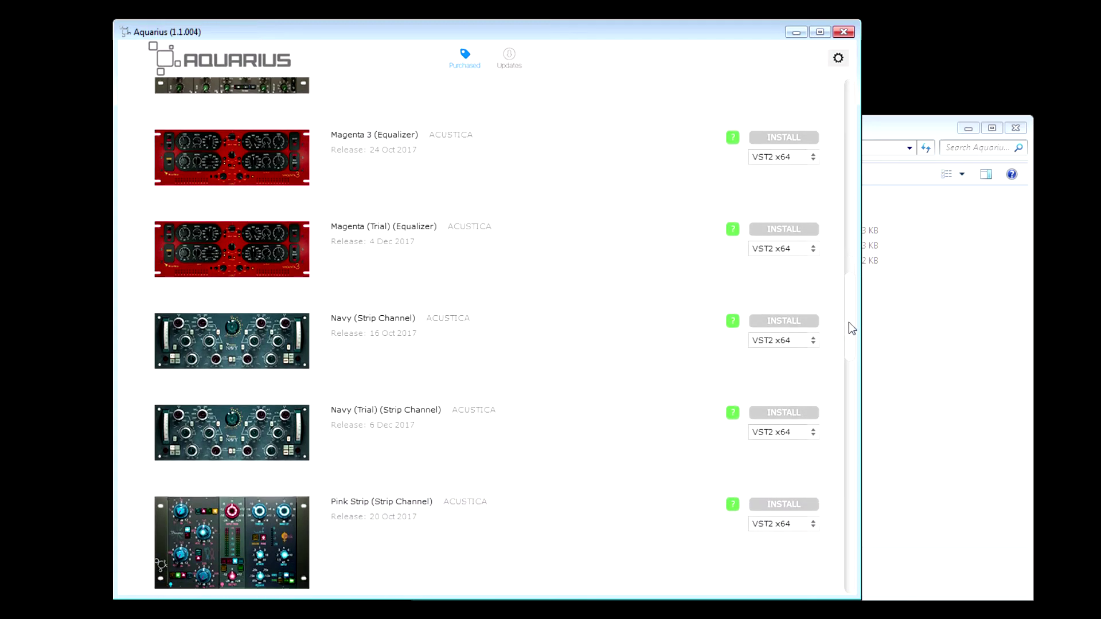
{"action": "scroll", "coordinate": [847, 338], "scroll_direction": "down", "scroll_amount": 2}
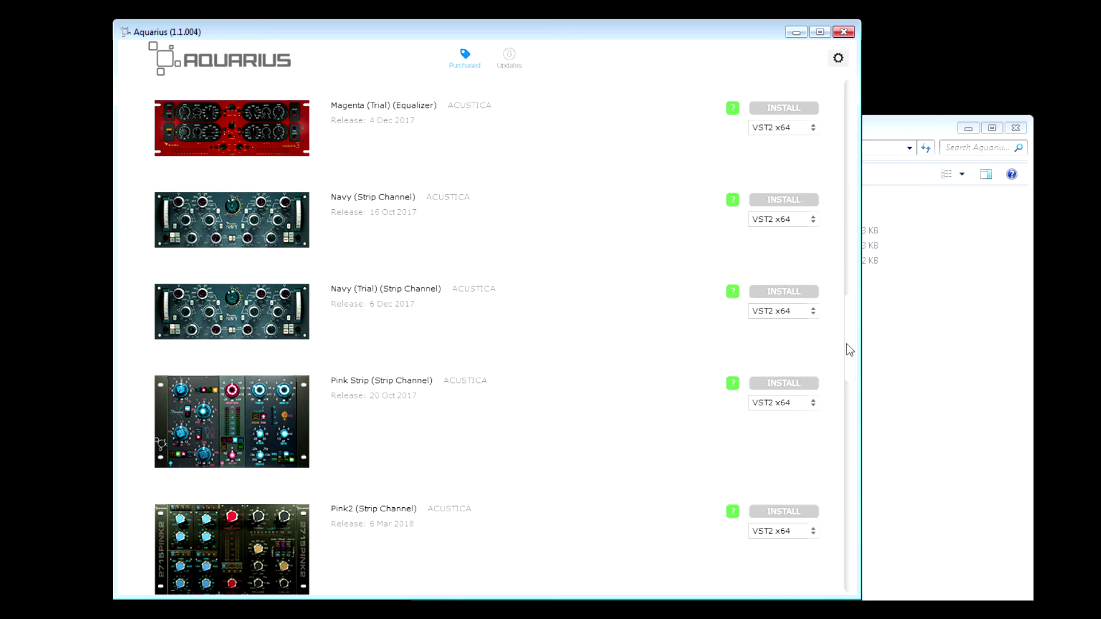
{"action": "scroll", "coordinate": [844, 355], "scroll_direction": "down", "scroll_amount": 5}
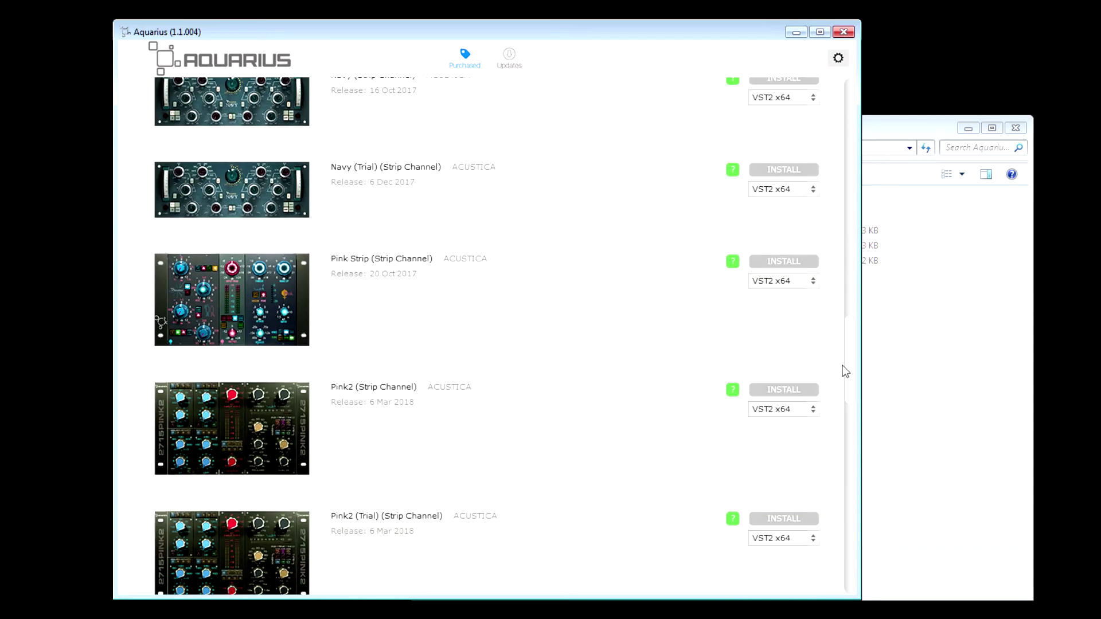
{"action": "scroll", "coordinate": [834, 396], "scroll_direction": "down", "scroll_amount": 4}
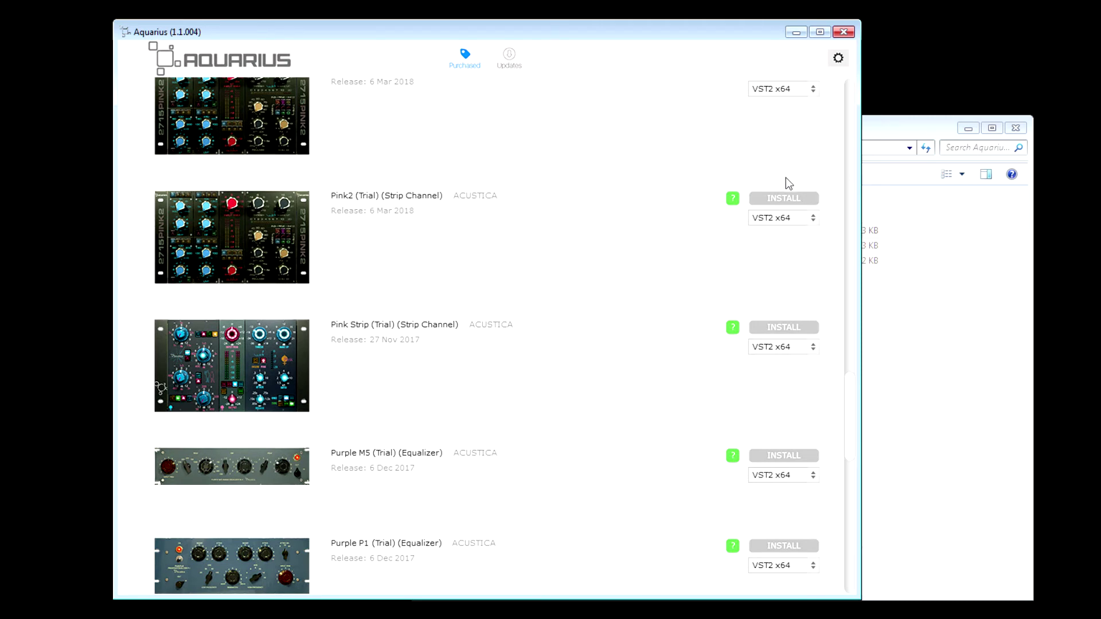
- Keep VST2 x64 as Pink2 (Trial)'s format and start its installation
{"action": "left_click", "coordinate": [813, 218]}
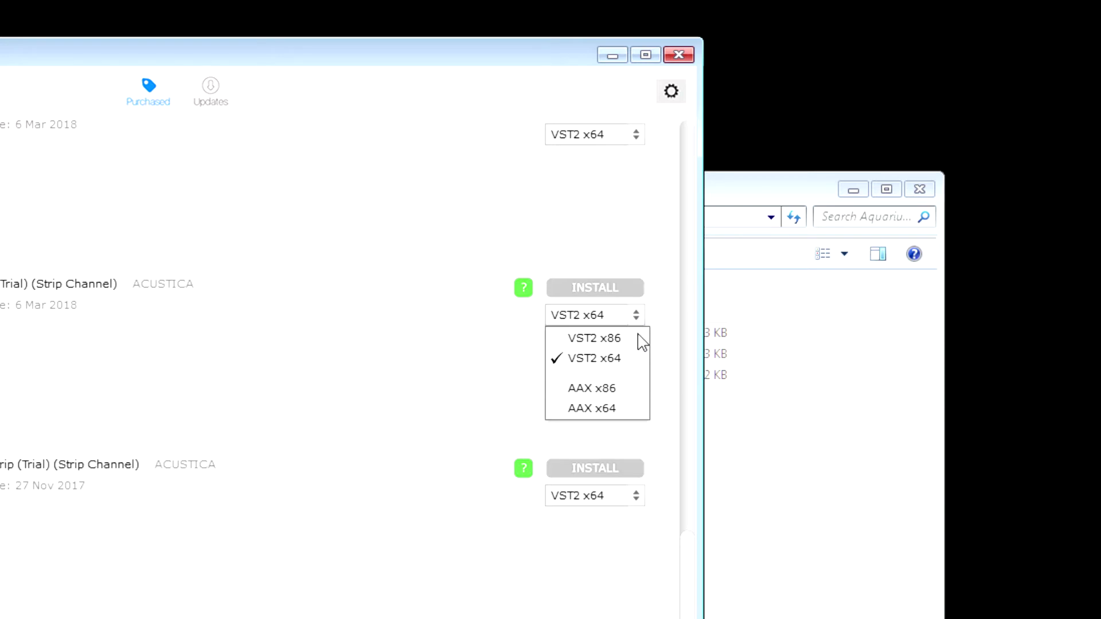
{"action": "left_click", "coordinate": [627, 360]}
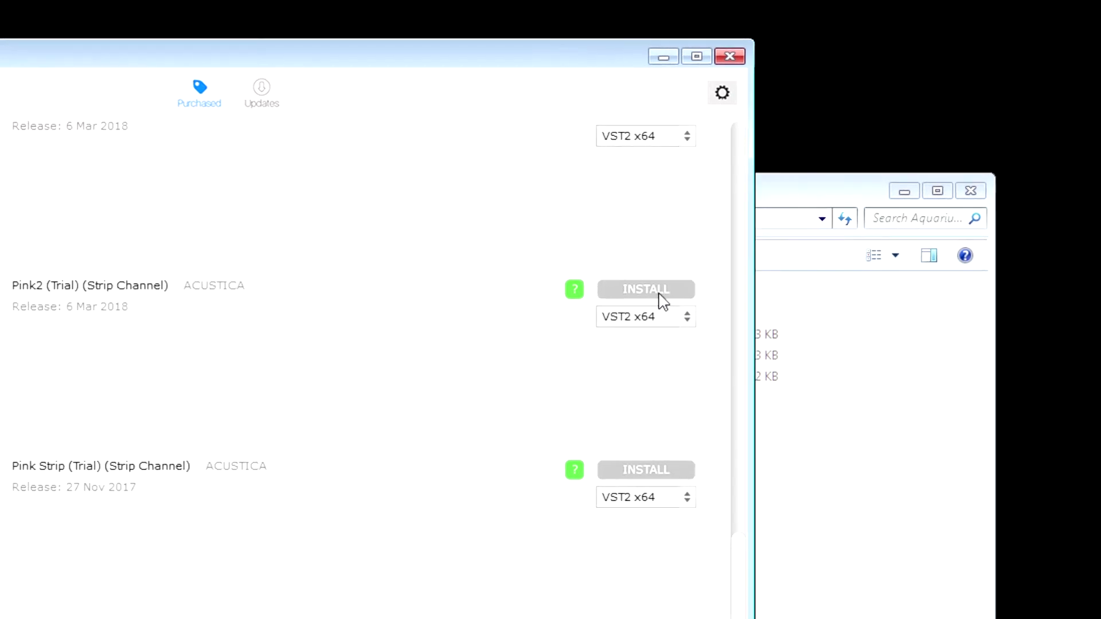
{"action": "left_click", "coordinate": [915, 298]}
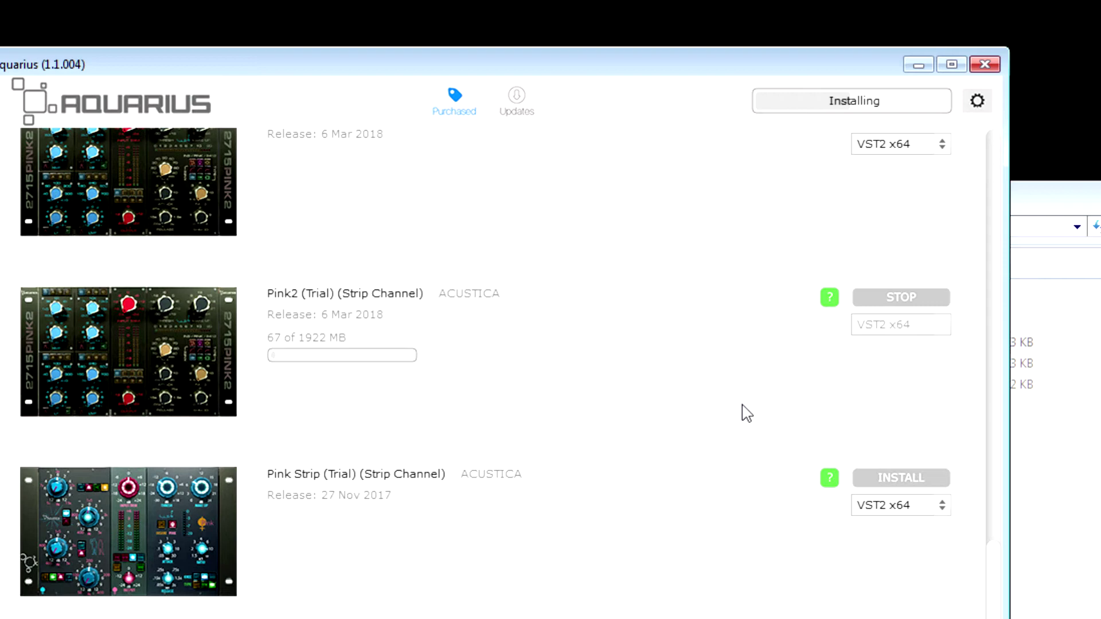
- Stop the Pink2 (Trial) download, then scroll the Purchased list to Pink2 (Strip Channel)
{"action": "left_click", "coordinate": [904, 296]}
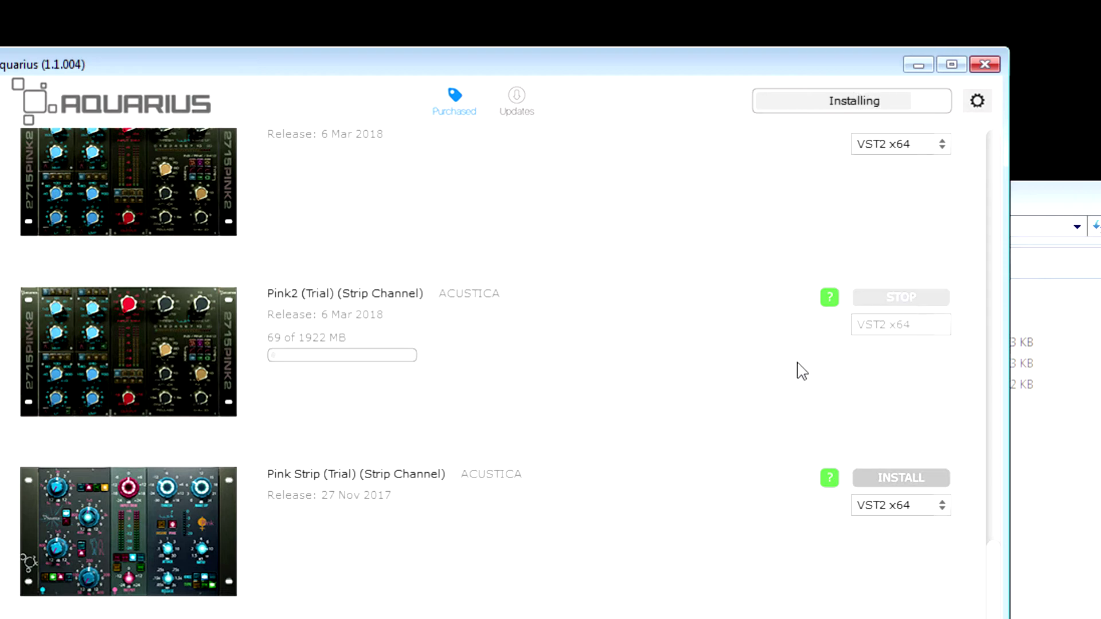
{"action": "left_click", "coordinate": [511, 486]}
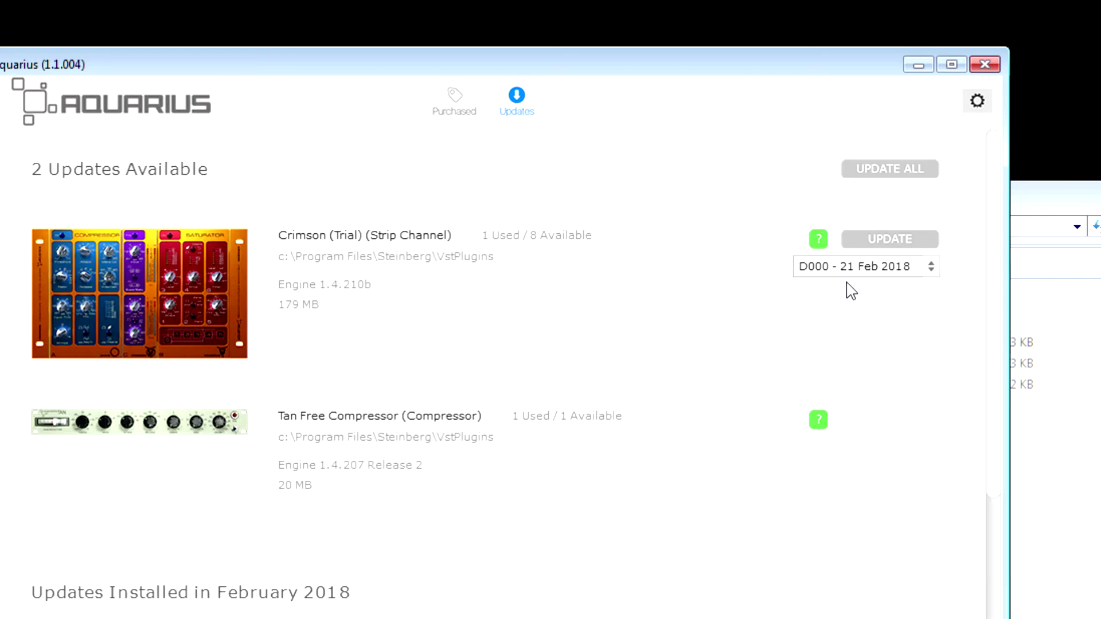
{"action": "left_click", "coordinate": [451, 109]}
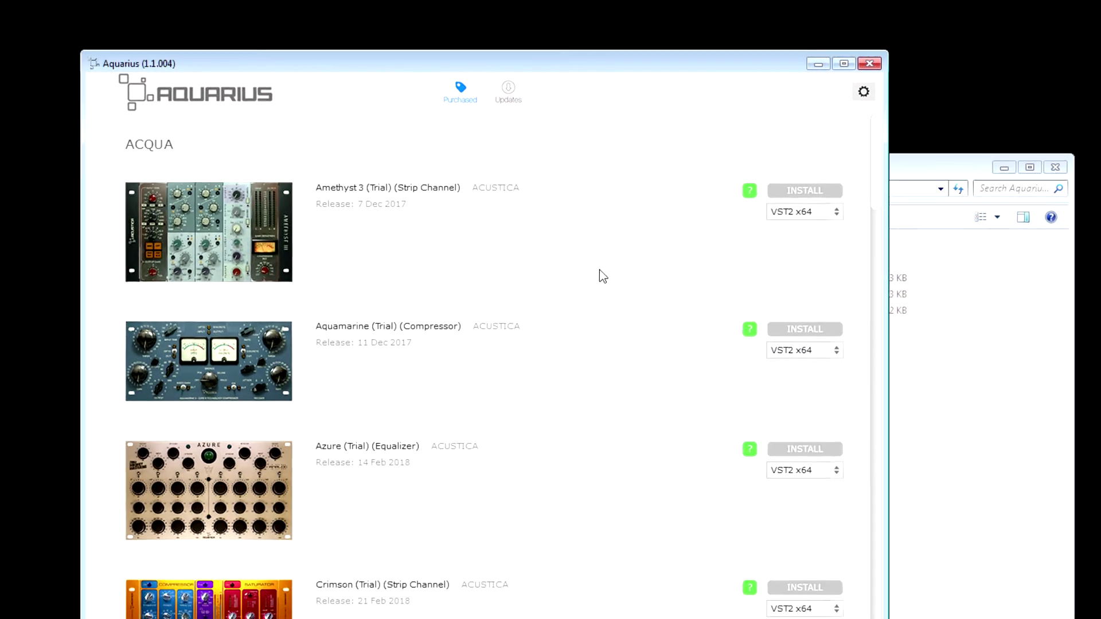
{"action": "scroll", "coordinate": [774, 172], "scroll_direction": "down", "scroll_amount": 2}
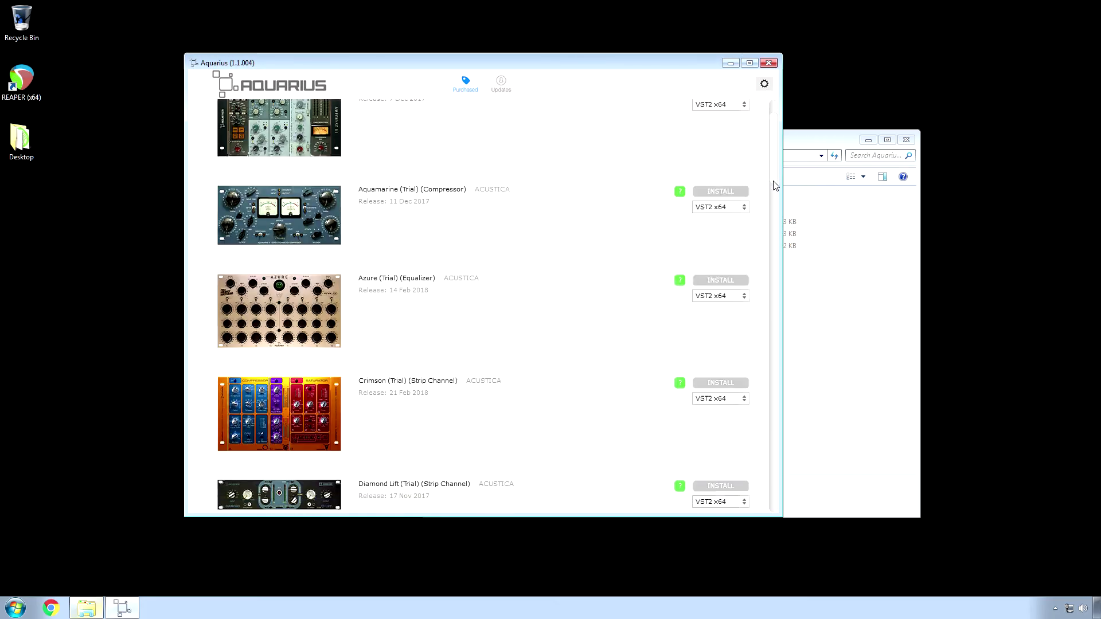
{"action": "scroll", "coordinate": [775, 184], "scroll_direction": "down", "scroll_amount": 15}
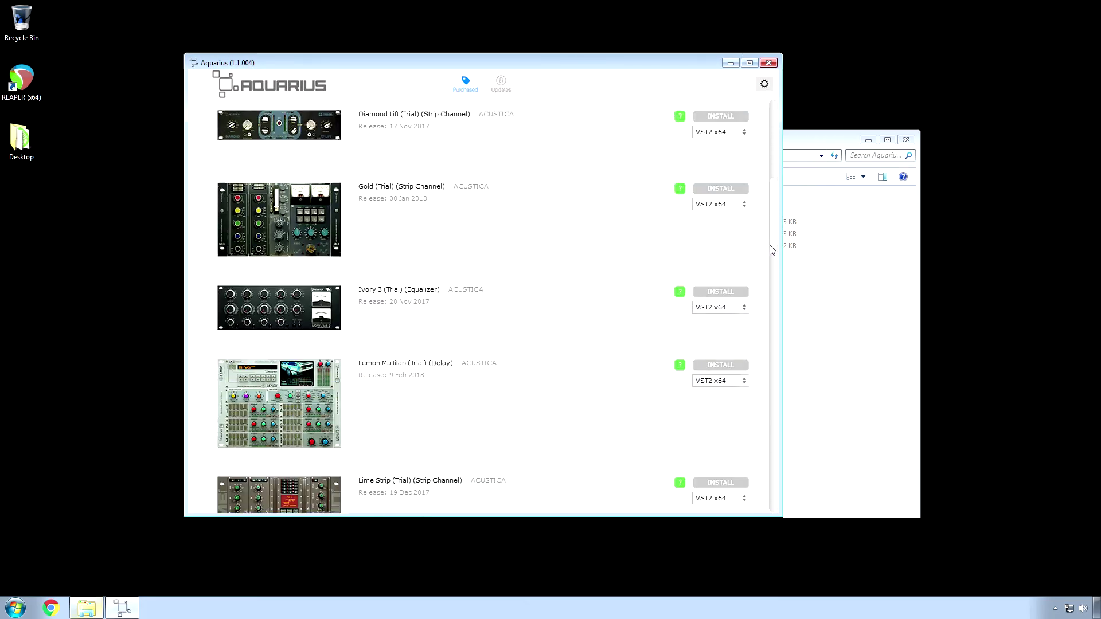
{"action": "scroll", "coordinate": [759, 347], "scroll_direction": "down", "scroll_amount": 2}
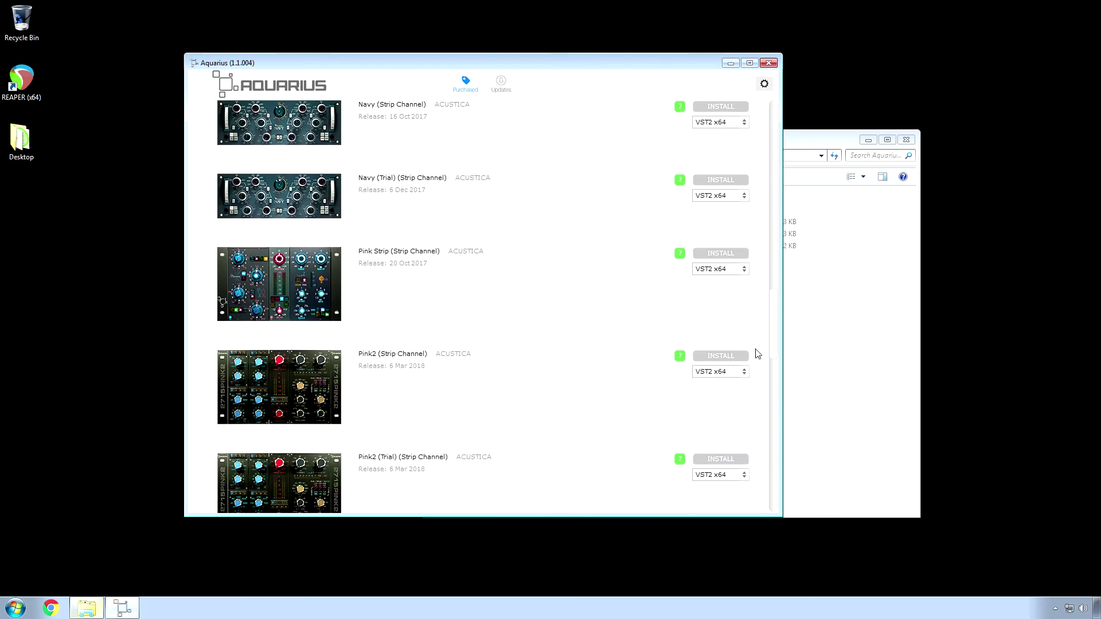
{"action": "scroll", "coordinate": [757, 356], "scroll_direction": "down", "scroll_amount": 3}
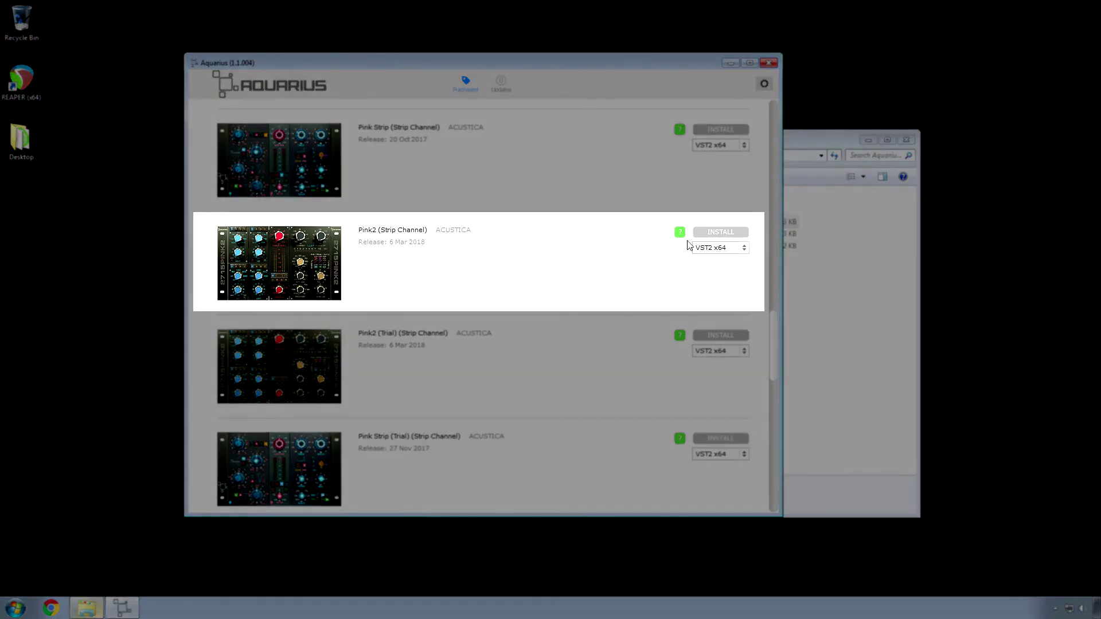
- Start the full Pink2 (Strip Channel) install in VST2 x64, a 4313 MB download
{"action": "left_click", "coordinate": [715, 232]}
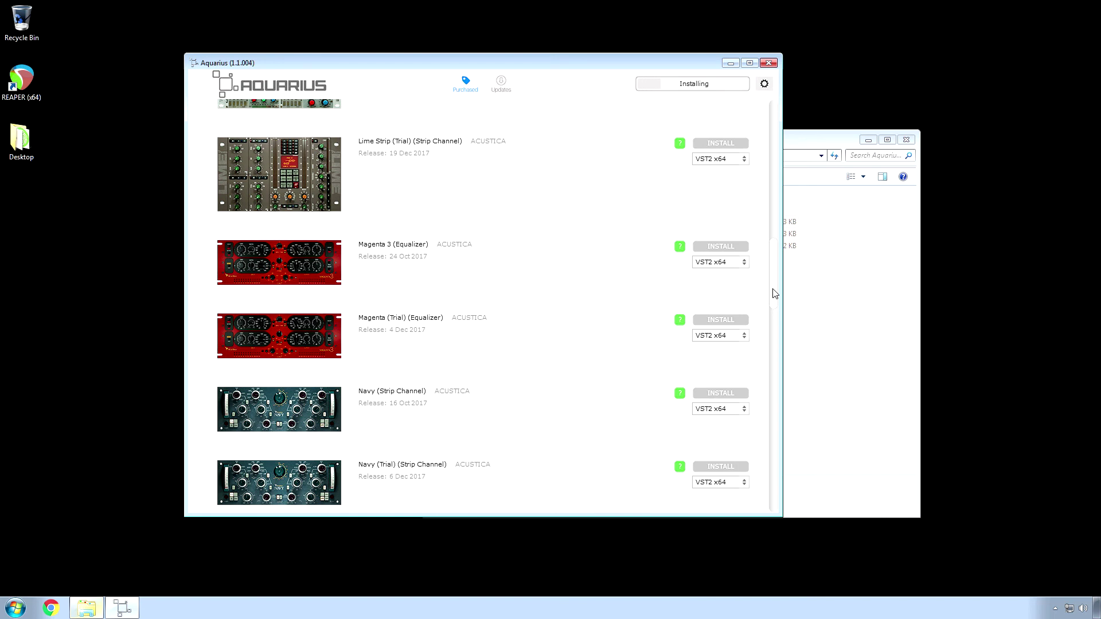
{"action": "left_click_drag", "start_coordinate": [775, 293], "coordinate": [767, 323]}
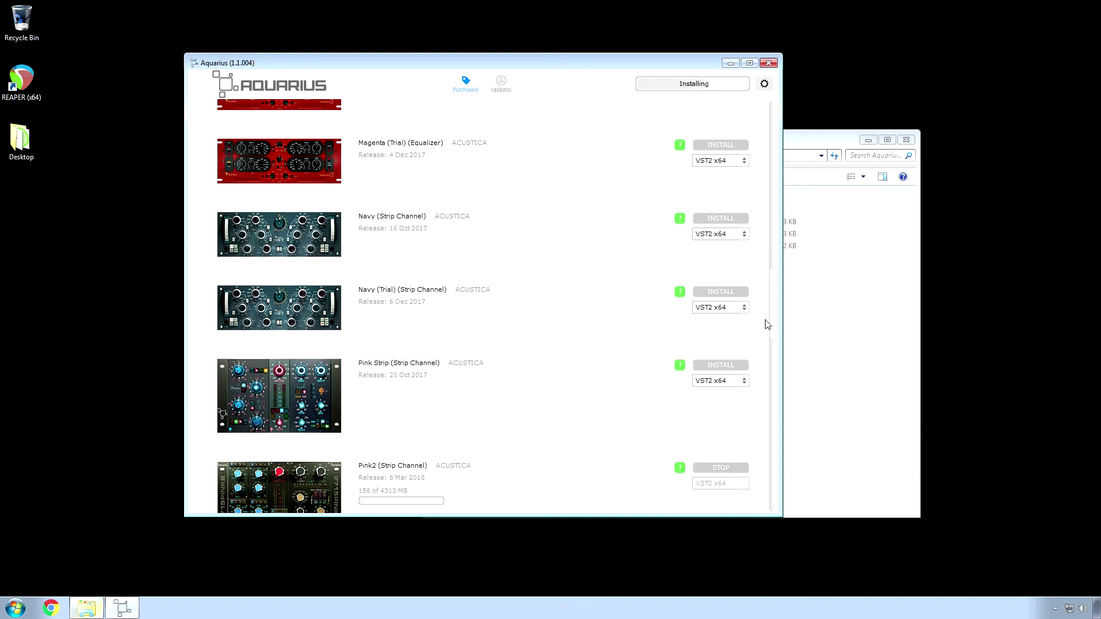